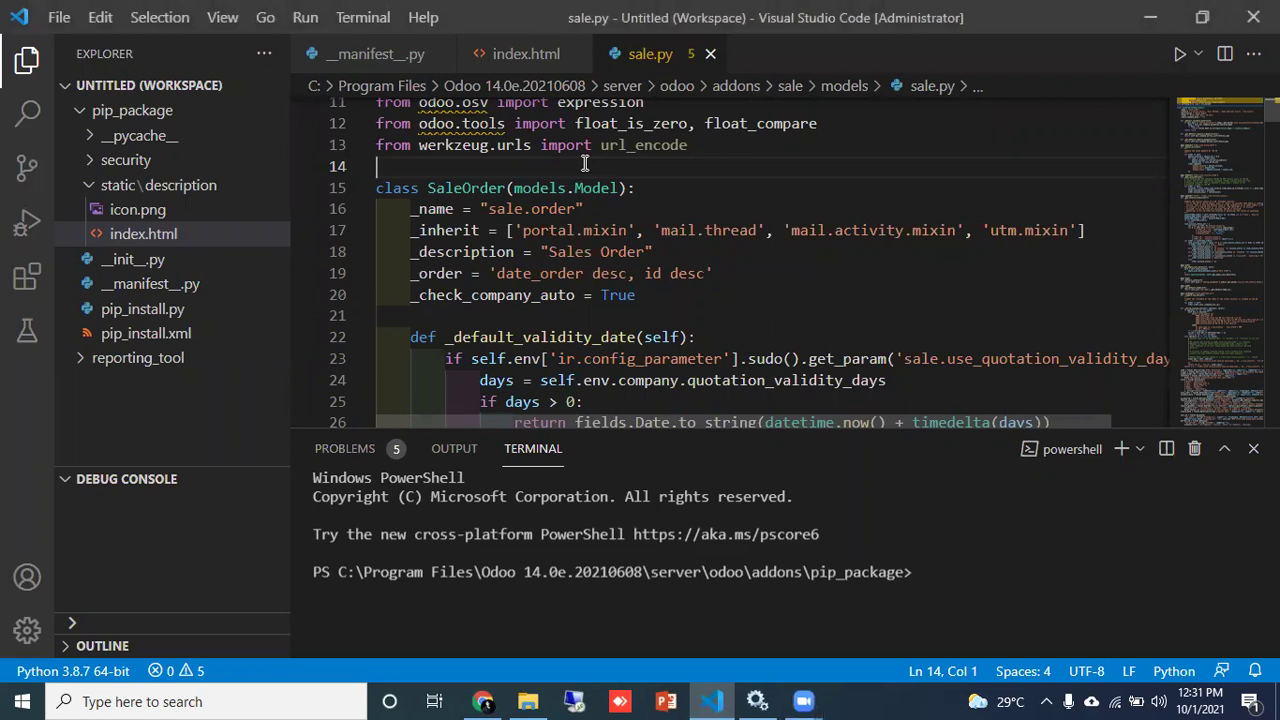
Add 'import numpy as np' to line 14 of sale.py, save it, and restart odoo-server-14.0
{"action": "type", "text": "import numpy as np"}
{"action": "key", "text": "ctrl+s"}
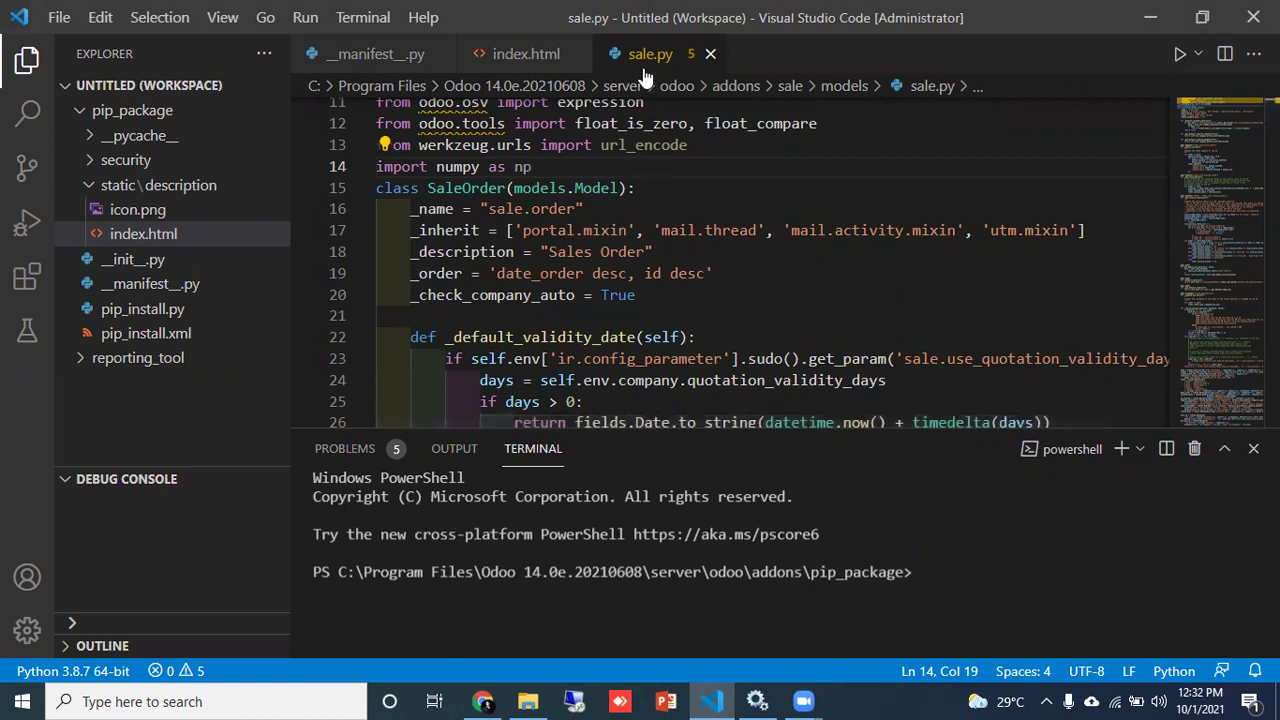
{"action": "left_click", "coordinate": [757, 701]}
{"action": "left_click", "coordinate": [236, 233]}
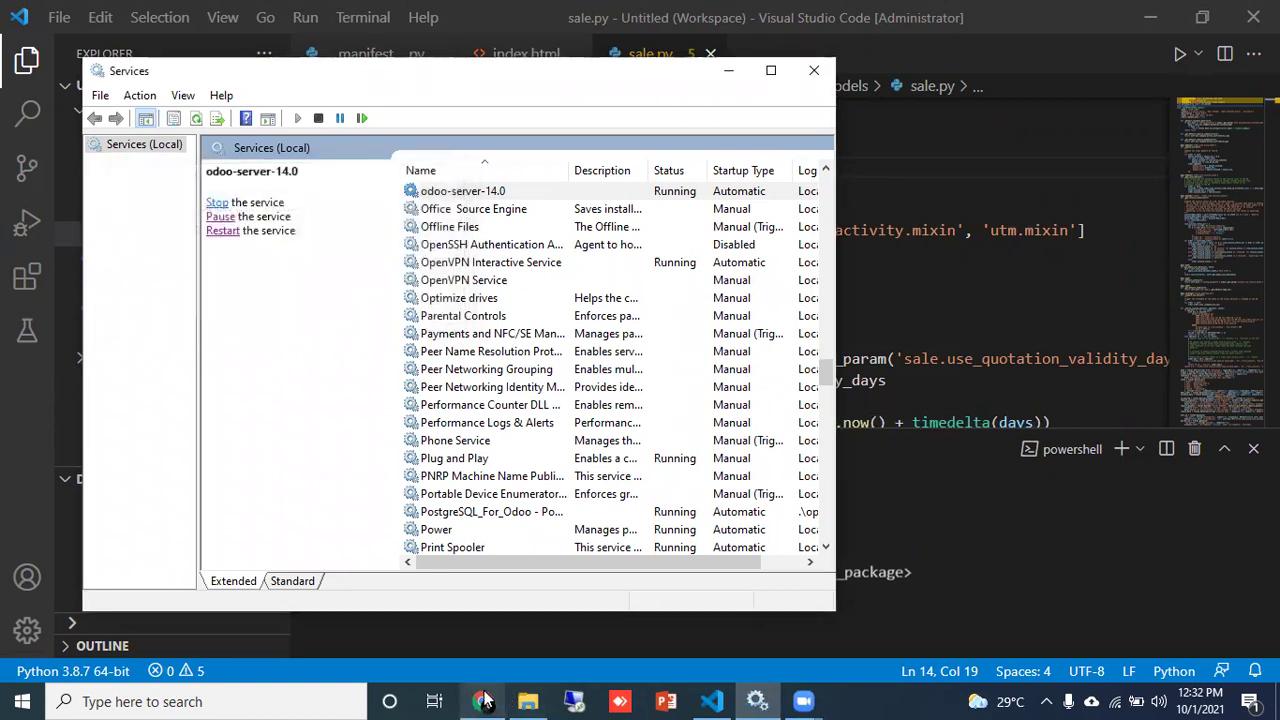
Load localhost:8069 in Chrome, which returns a 500 Internal Server Error
{"action": "left_click", "coordinate": [484, 701]}
{"action": "type", "text": "l"}
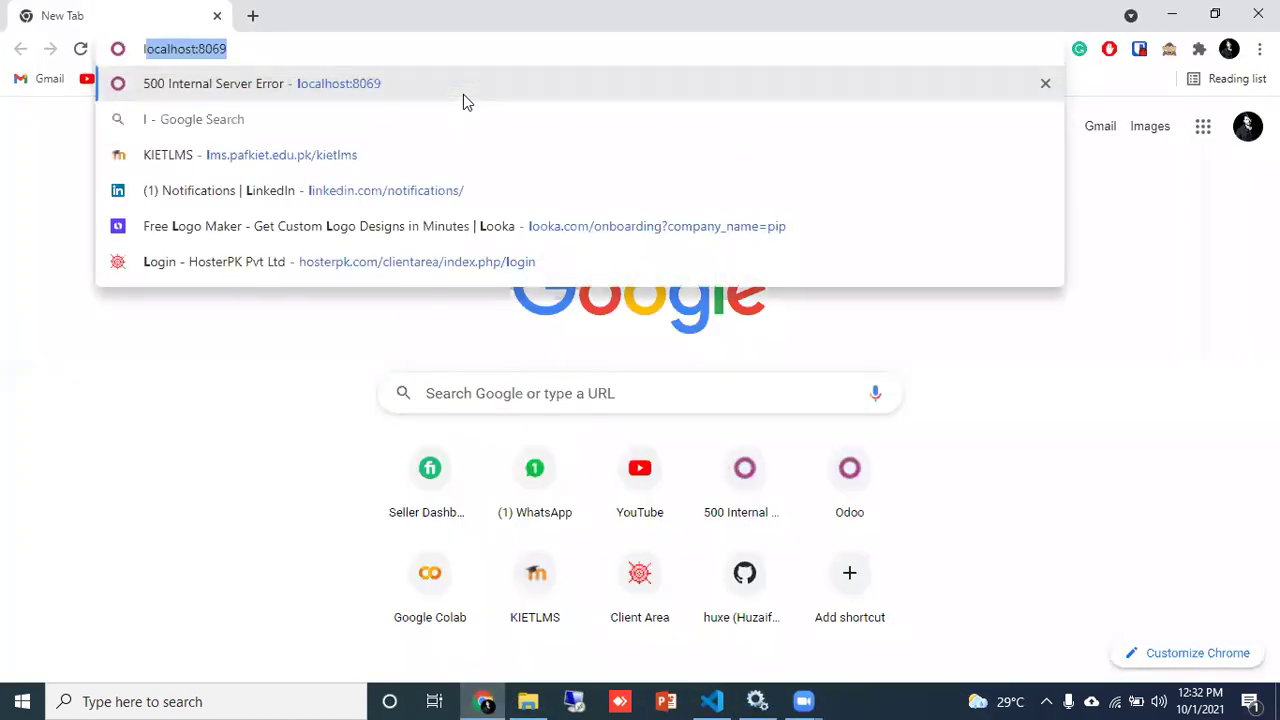
{"action": "type", "text": "oc"}
{"action": "key", "text": "Return"}
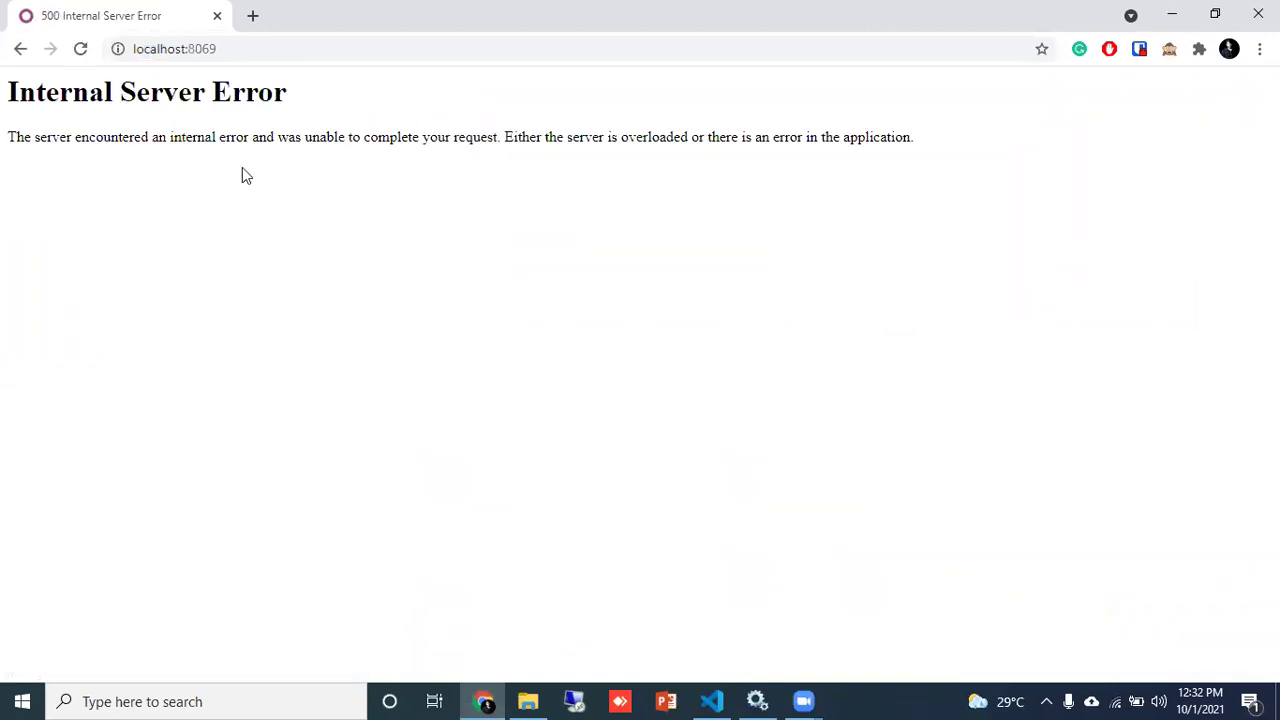
{"action": "left_click", "coordinate": [528, 701]}
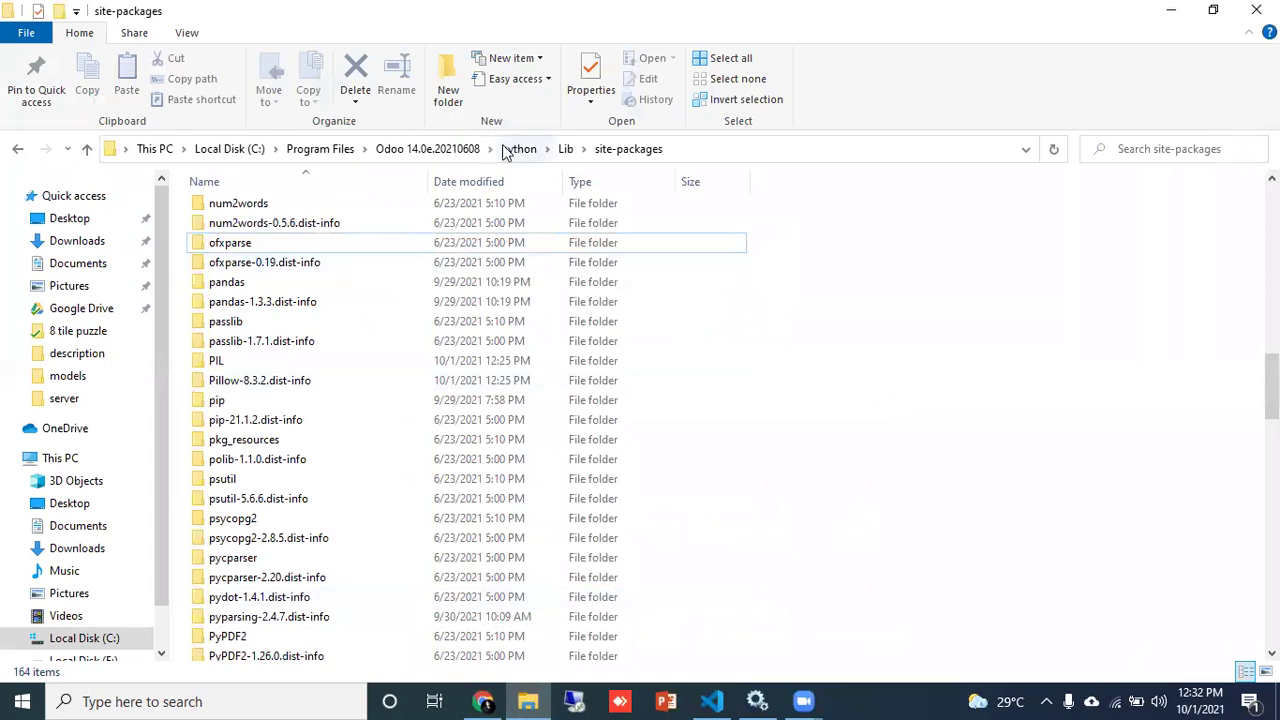
Check server\odoo.log, which ends with 'ModuleNotFoundError: No module named numpy', then close it
{"action": "left_click", "coordinate": [437, 150]}
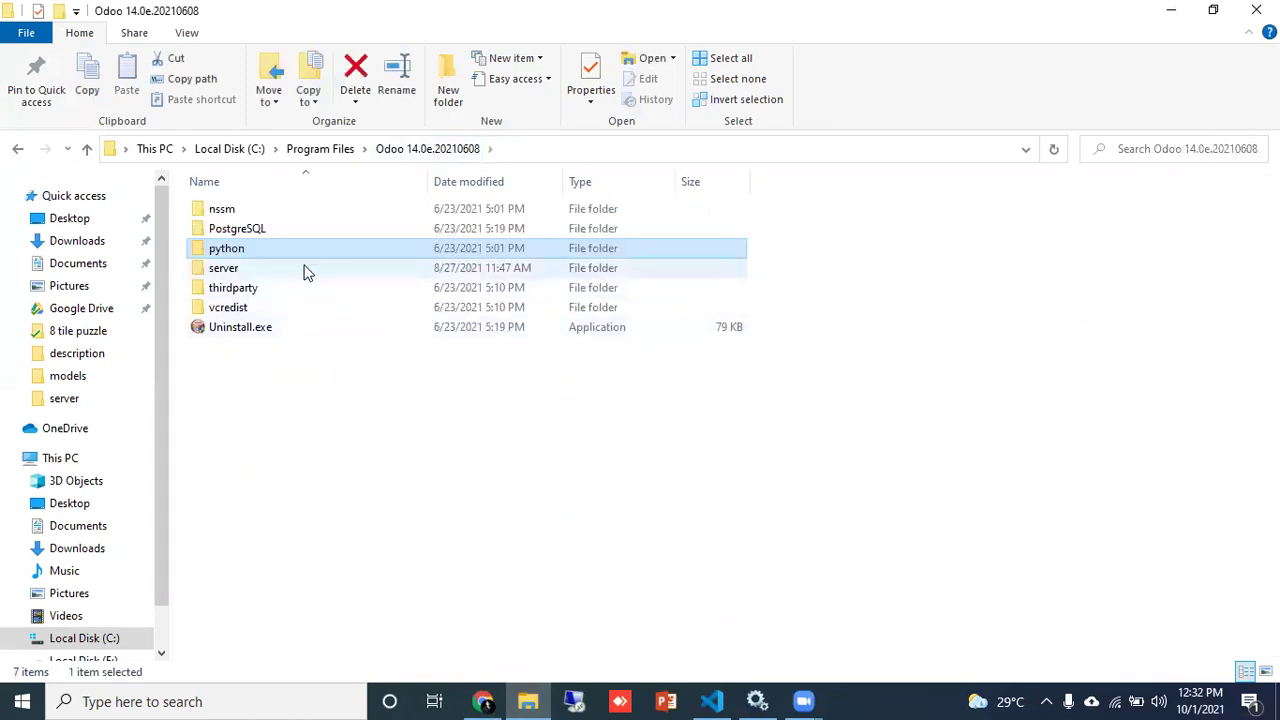
{"action": "double_click", "coordinate": [305, 268]}
{"action": "double_click", "coordinate": [262, 467]}
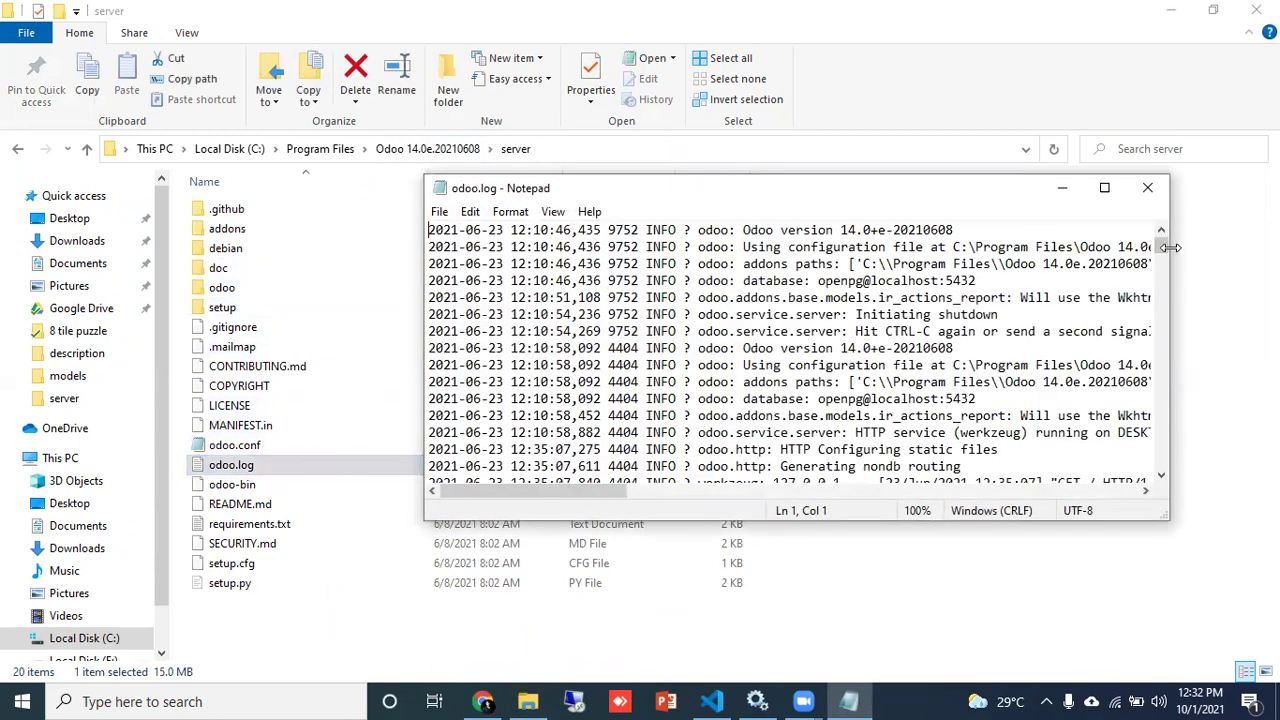
{"action": "left_click_drag", "start_coordinate": [1161, 250], "coordinate": [1170, 470]}
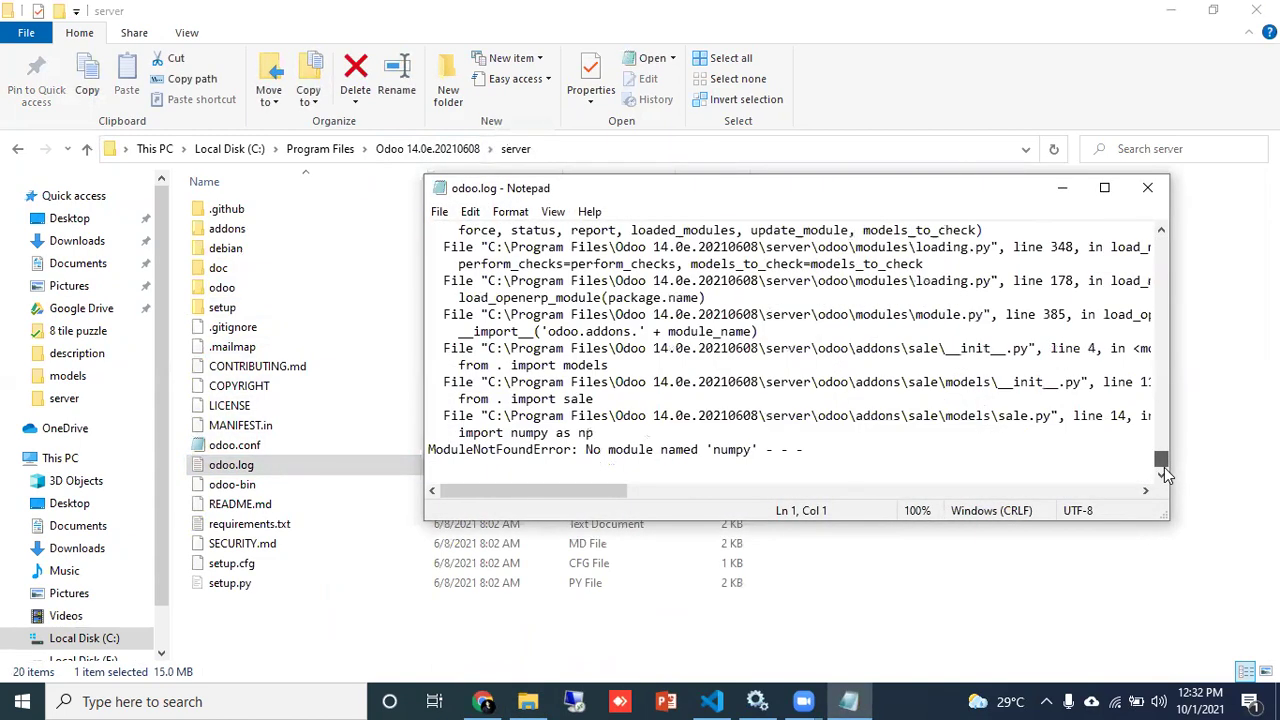
{"action": "left_click_drag", "start_coordinate": [586, 449], "coordinate": [755, 450]}
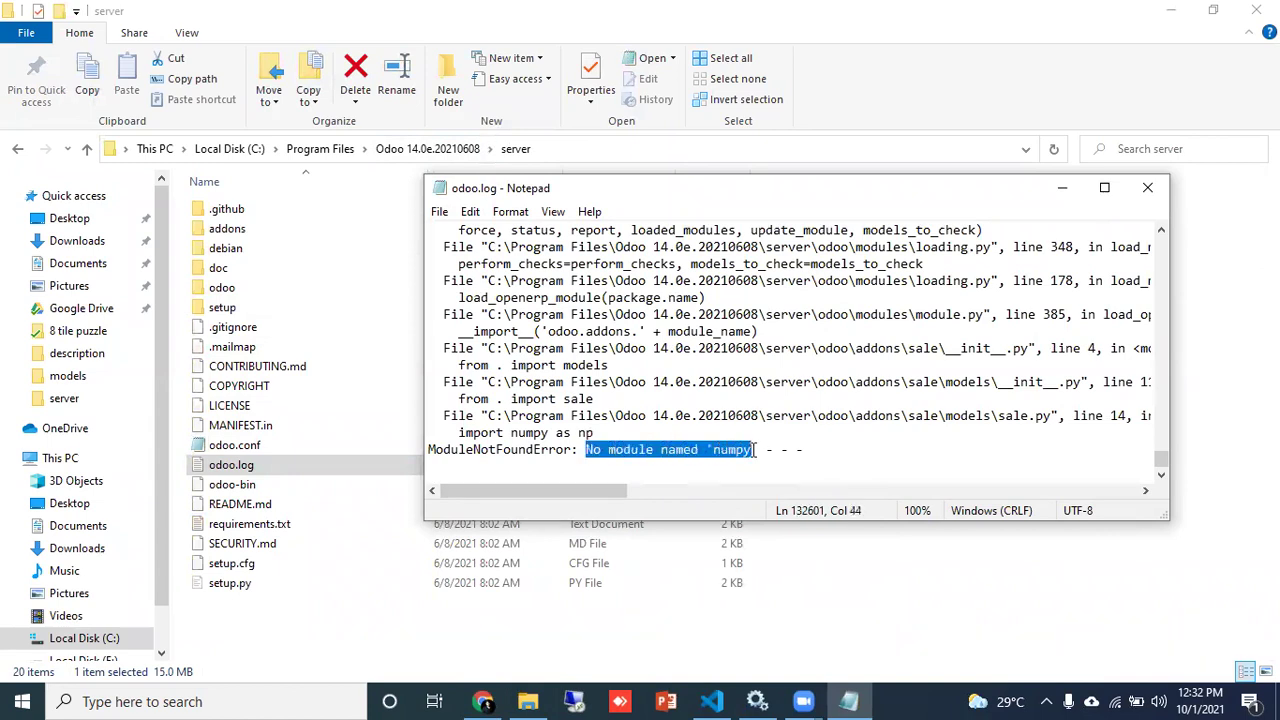
{"action": "left_click", "coordinate": [1148, 189]}
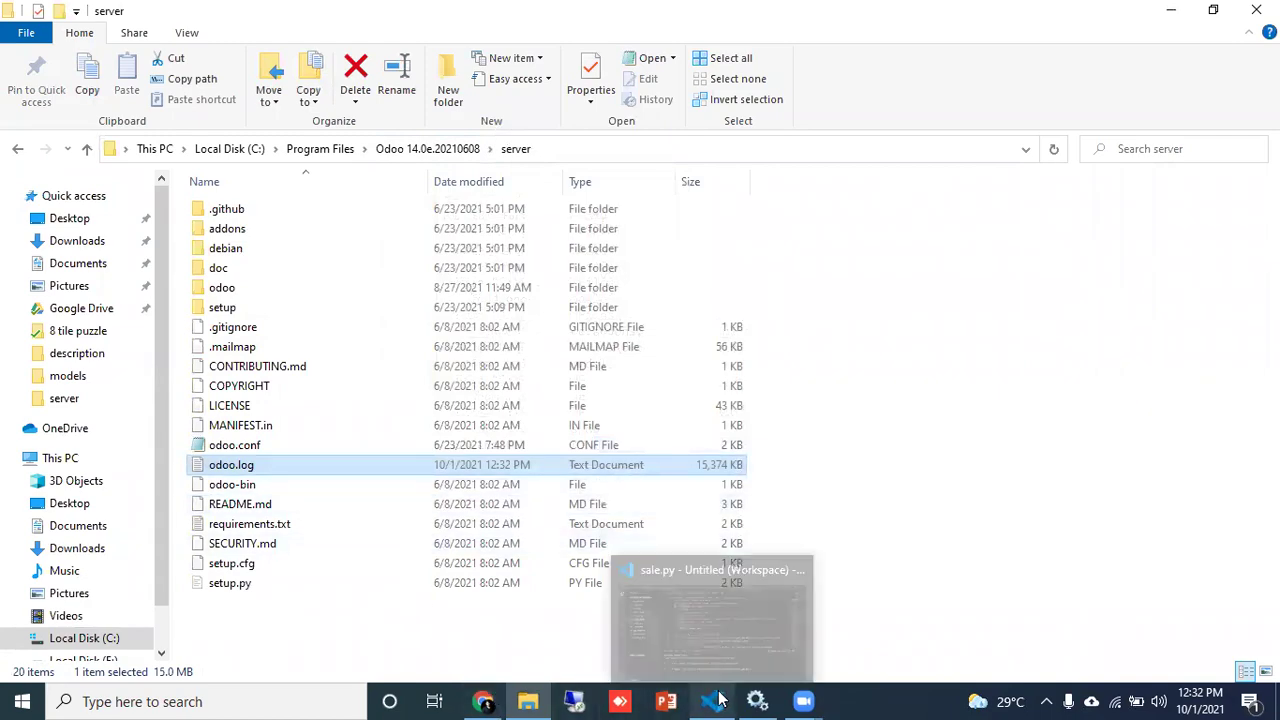
Delete the numpy import line from sale.py, save it, and restart odoo-server-14.0
{"action": "left_click", "coordinate": [716, 699]}
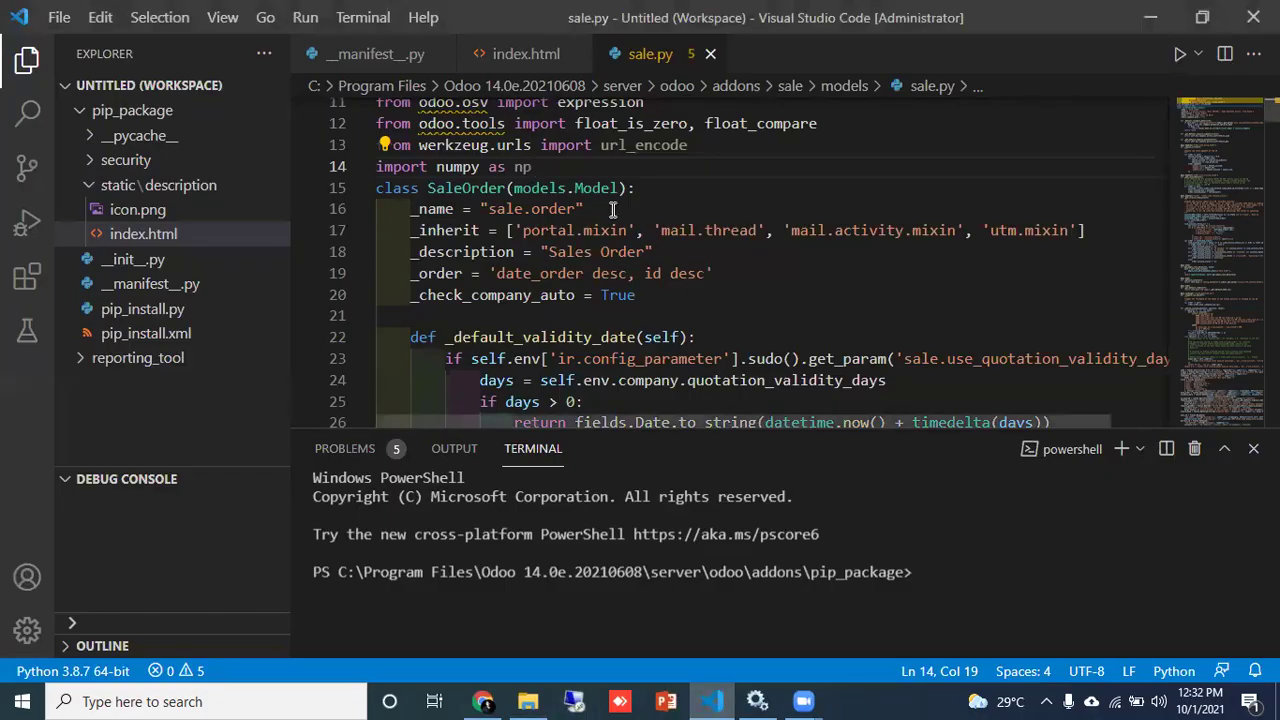
{"action": "key", "text": "BackSpace"}
{"action": "key", "text": "BackSpace"}
{"action": "key", "text": "BackSpace"}
{"action": "key", "text": "BackSpace"}
{"action": "key", "text": "BackSpace"}
{"action": "key", "text": "BackSpace"}
{"action": "key", "text": "BackSpace"}
{"action": "key", "text": "BackSpace"}
{"action": "key", "text": "BackSpace"}
{"action": "key", "text": "ctrl+s"}
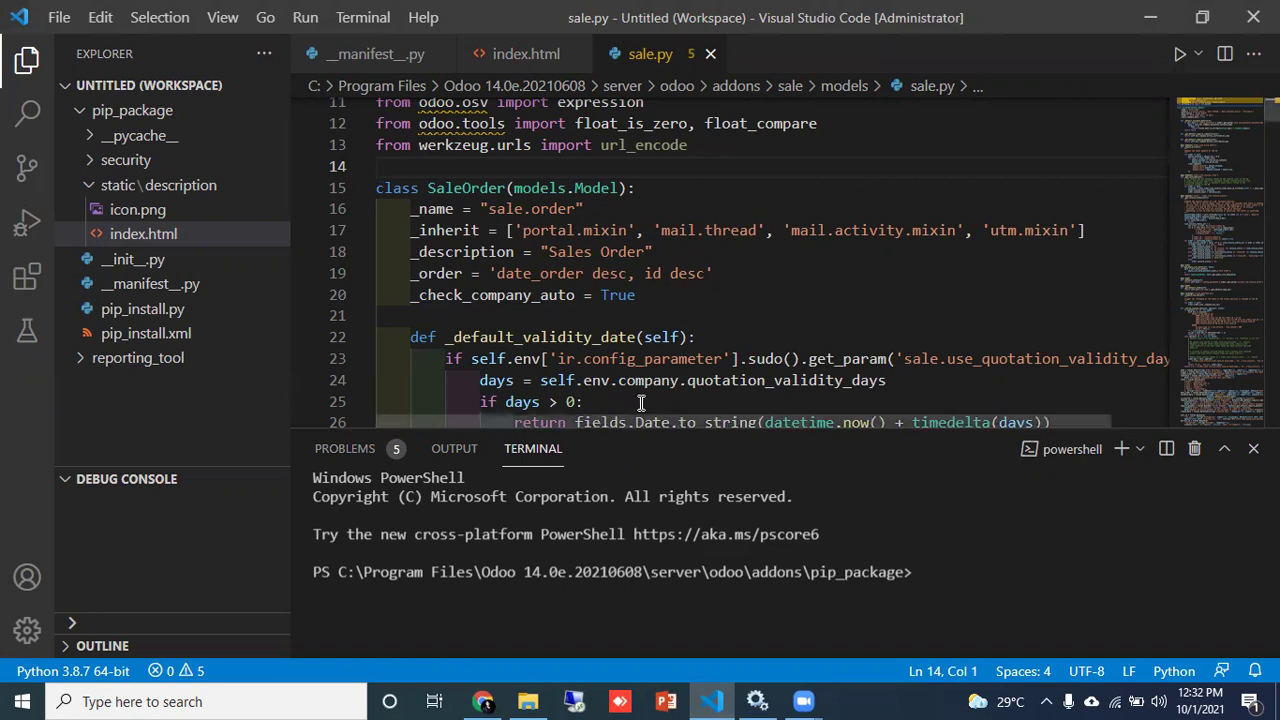
{"action": "left_click", "coordinate": [757, 701]}
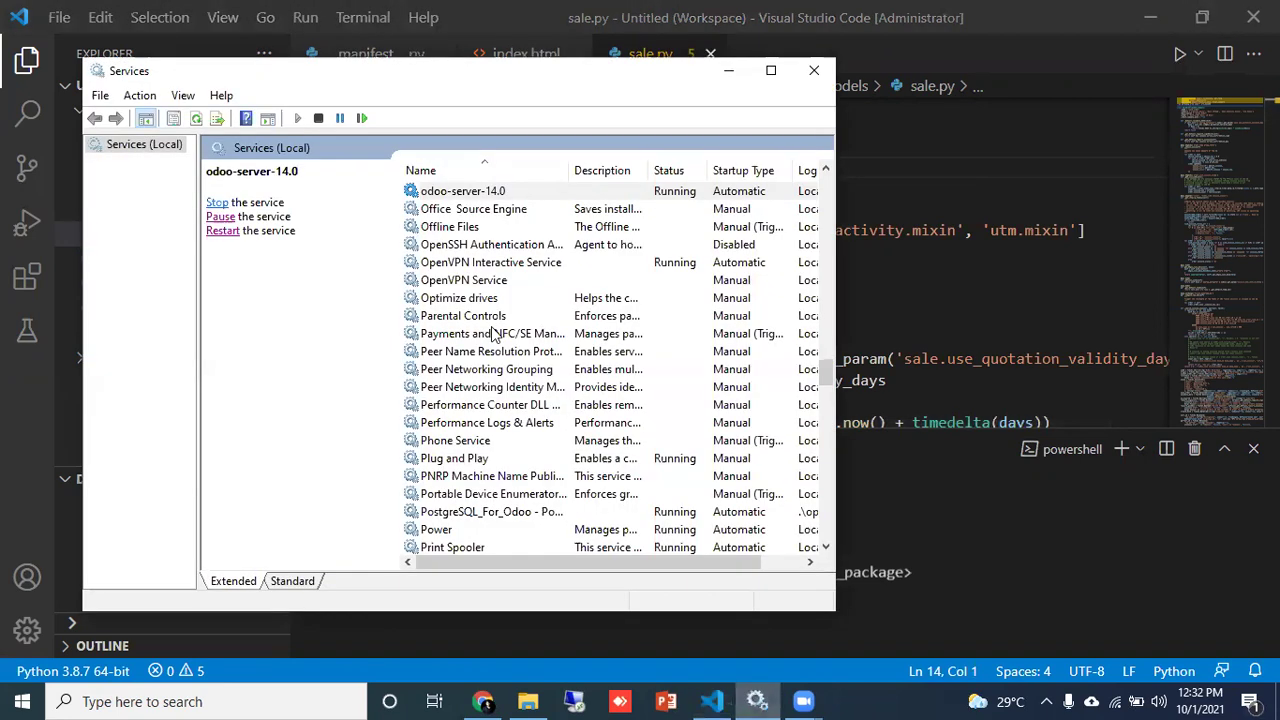
{"action": "left_click", "coordinate": [230, 232]}
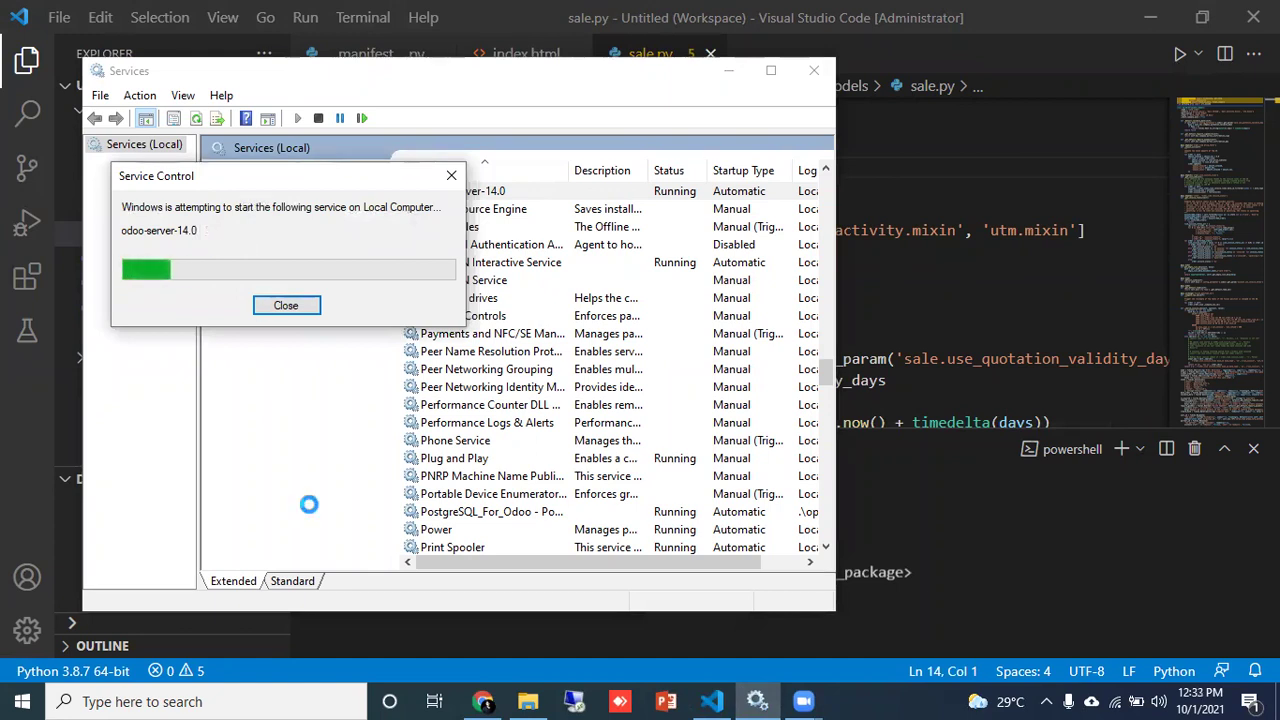
Reload localhost:8069 so Odoo loads normally, and view the Apps list
{"action": "left_click", "coordinate": [484, 700]}
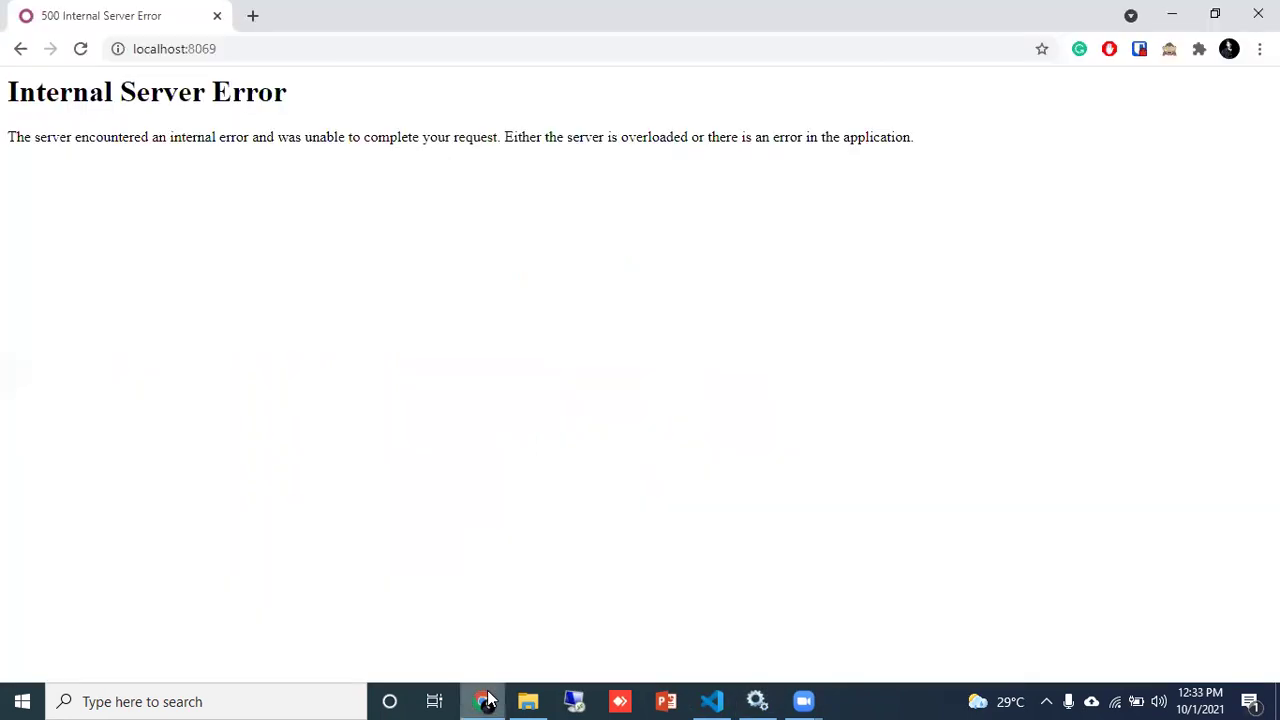
{"action": "left_click", "coordinate": [268, 54]}
{"action": "key", "text": "Return"}
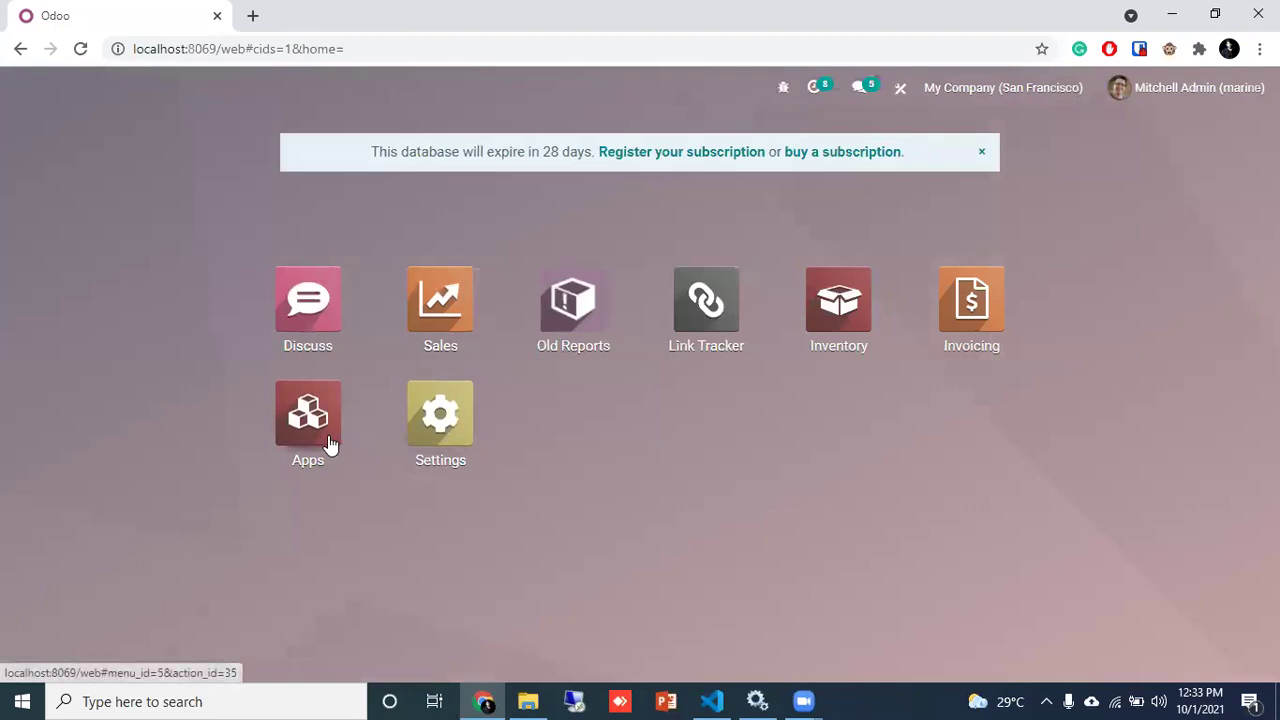
{"action": "left_click", "coordinate": [323, 432]}
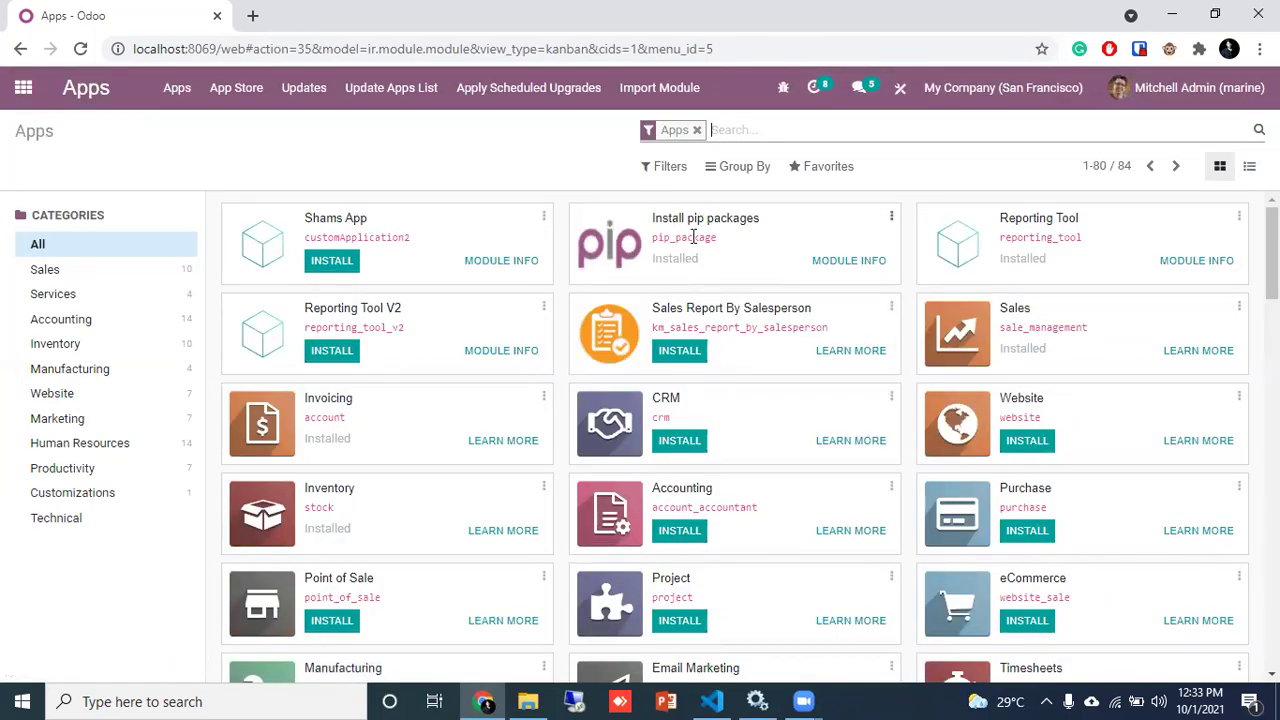
Open the Pip Install command prompt from the Settings app's Technical menu
{"action": "left_click", "coordinate": [23, 92]}
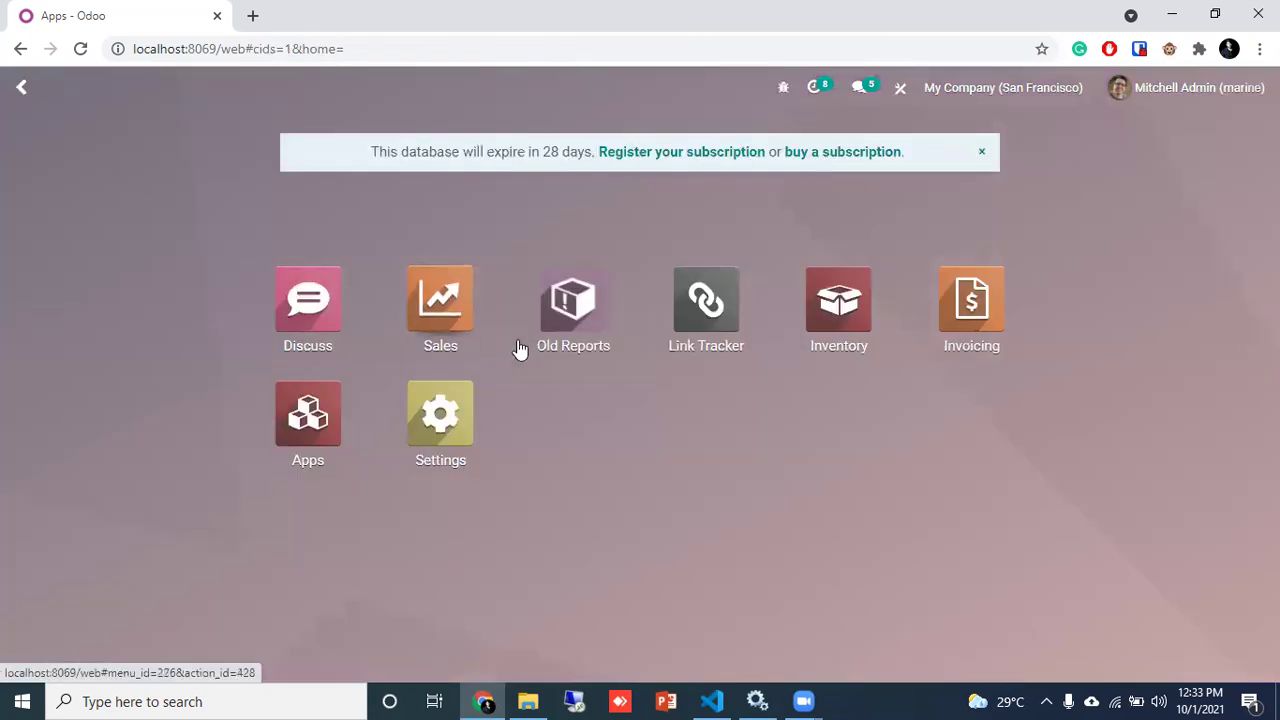
{"action": "left_click", "coordinate": [437, 410]}
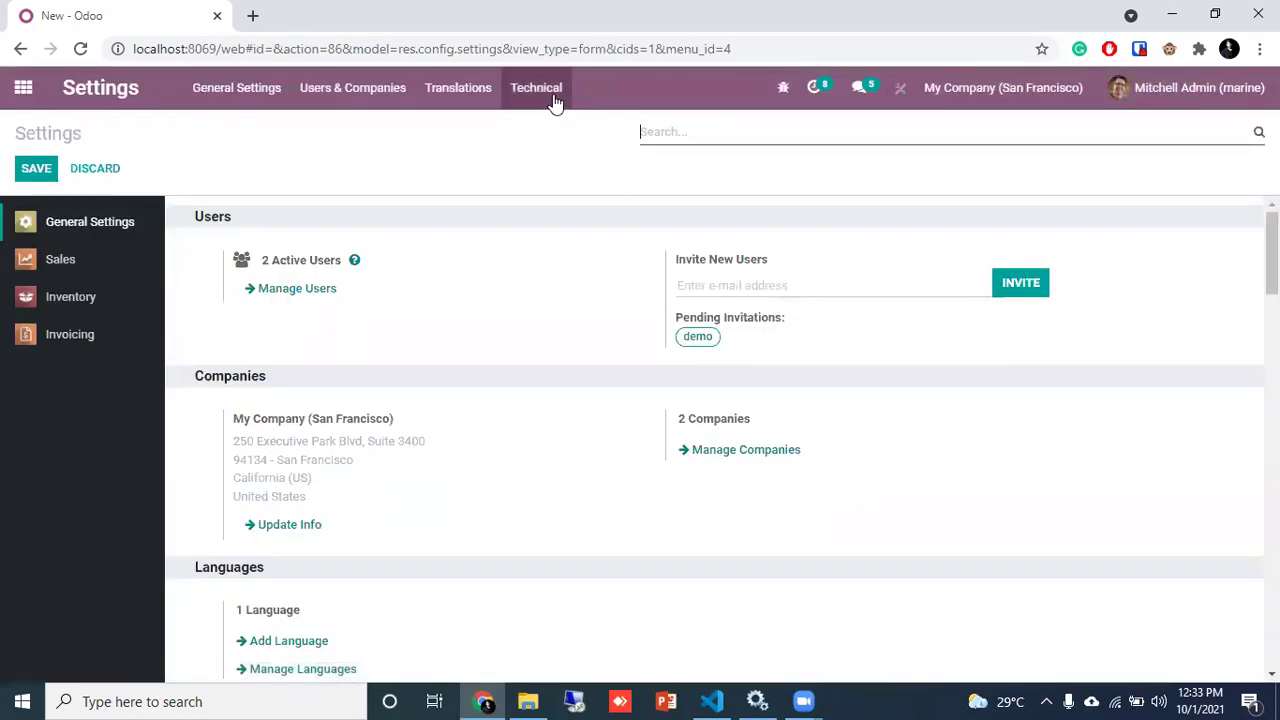
{"action": "left_click", "coordinate": [548, 92]}
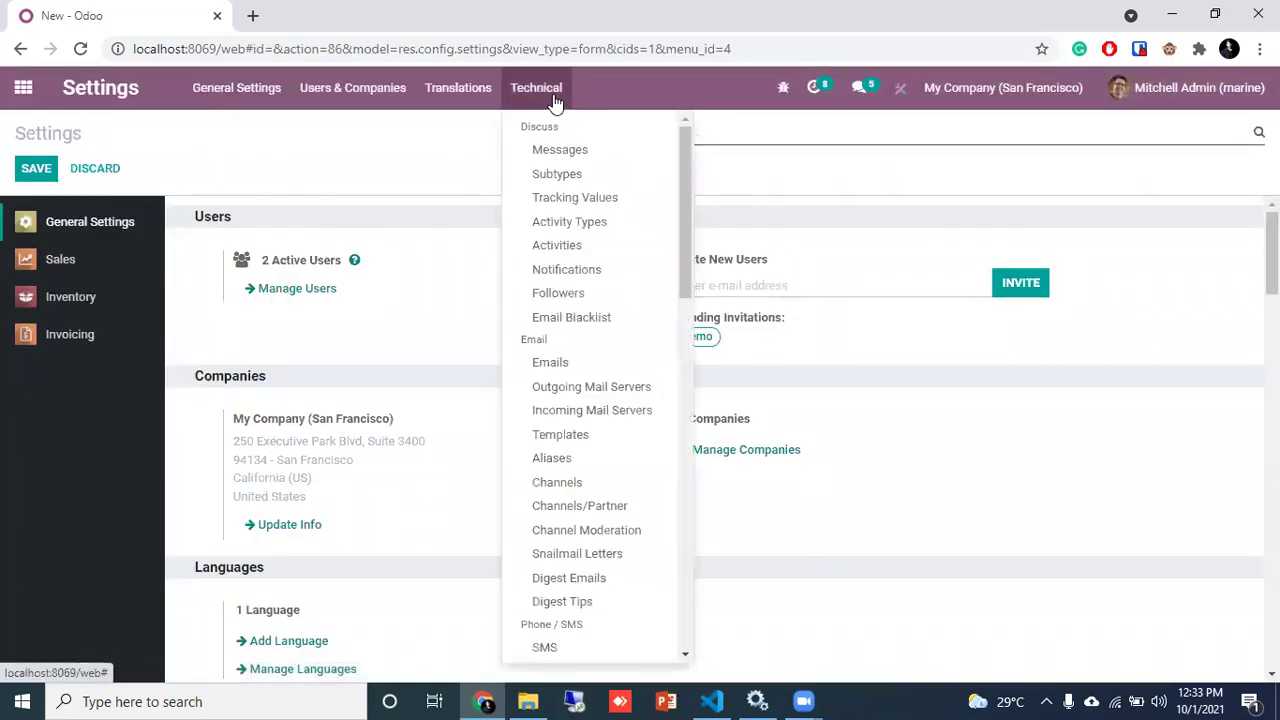
{"action": "scroll", "coordinate": [643, 286], "scroll_direction": "down", "scroll_amount": 3}
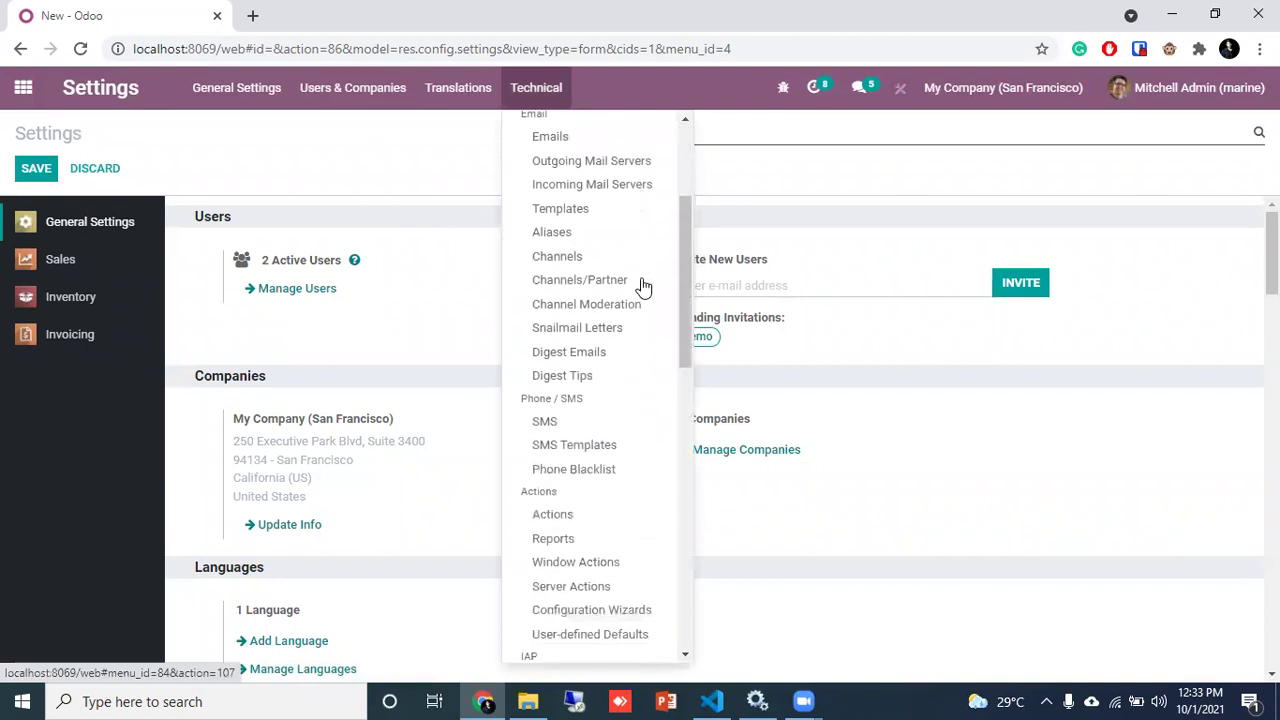
{"action": "scroll", "coordinate": [643, 286], "scroll_direction": "down", "scroll_amount": 1}
{"action": "scroll", "coordinate": [645, 286], "scroll_direction": "down", "scroll_amount": 2}
{"action": "scroll", "coordinate": [645, 286], "scroll_direction": "down", "scroll_amount": 1}
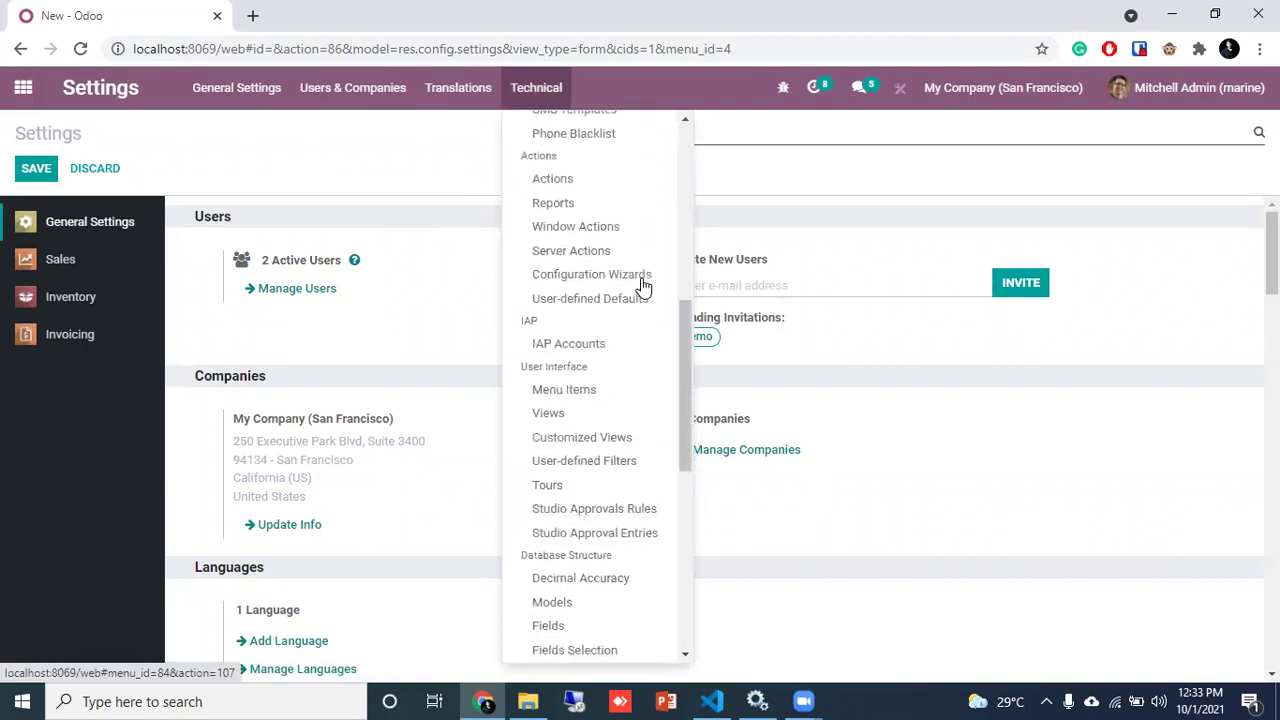
{"action": "scroll", "coordinate": [645, 286], "scroll_direction": "down", "scroll_amount": 2}
{"action": "scroll", "coordinate": [643, 286], "scroll_direction": "down", "scroll_amount": 1}
{"action": "scroll", "coordinate": [643, 286], "scroll_direction": "down", "scroll_amount": 1}
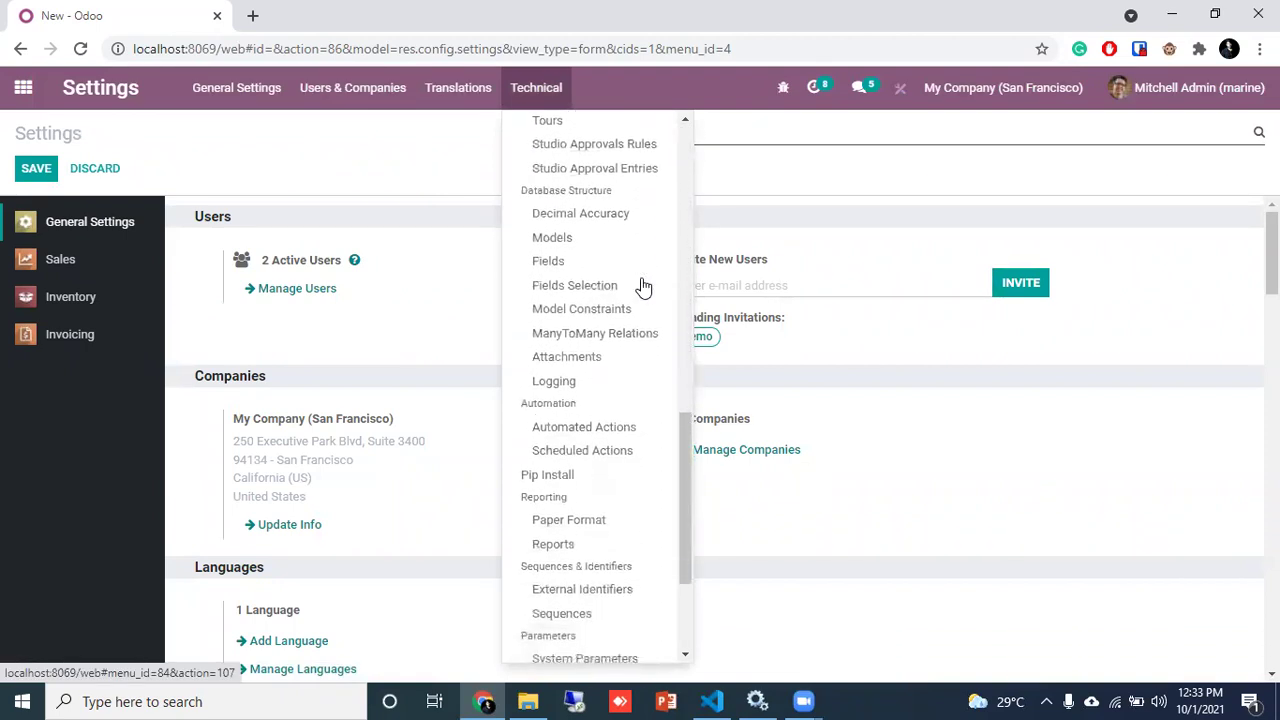
{"action": "left_click", "coordinate": [557, 483]}
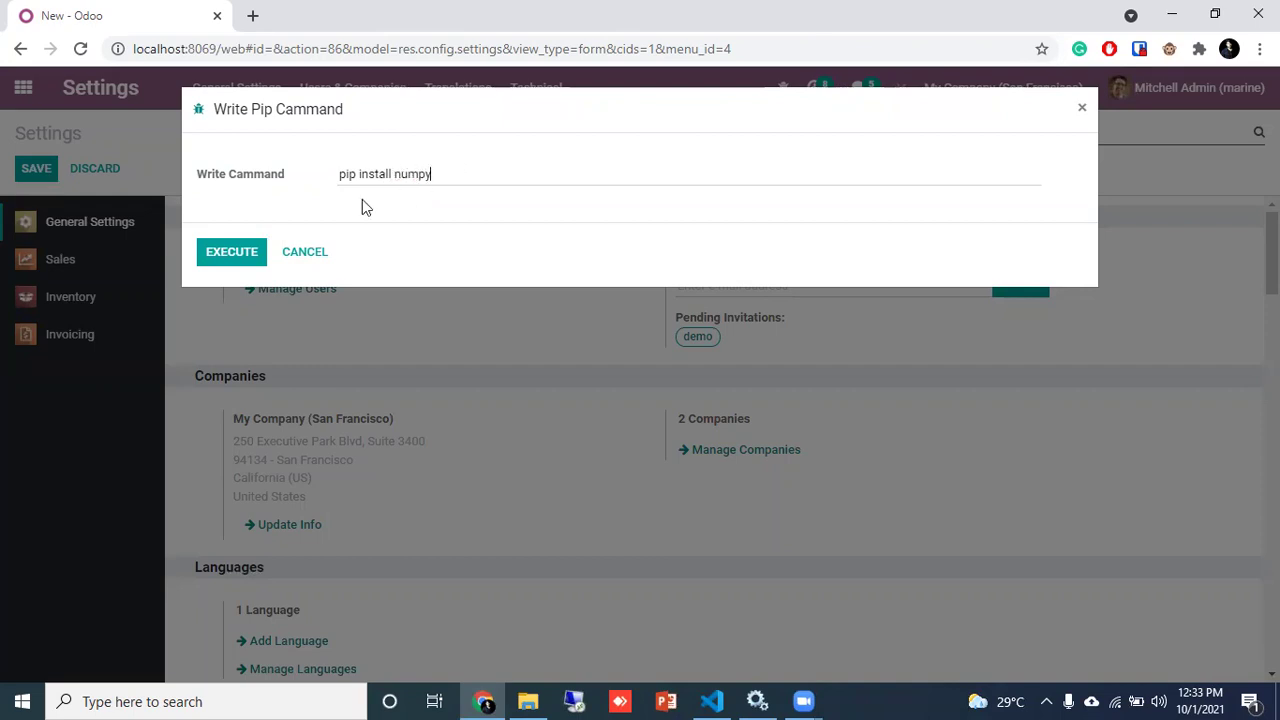
Run 'pip install numpy', confirm numpy-1.21.2 installed, and close the pip prompt
{"action": "left_click", "coordinate": [252, 248]}
{"action": "left_click", "coordinate": [252, 248]}
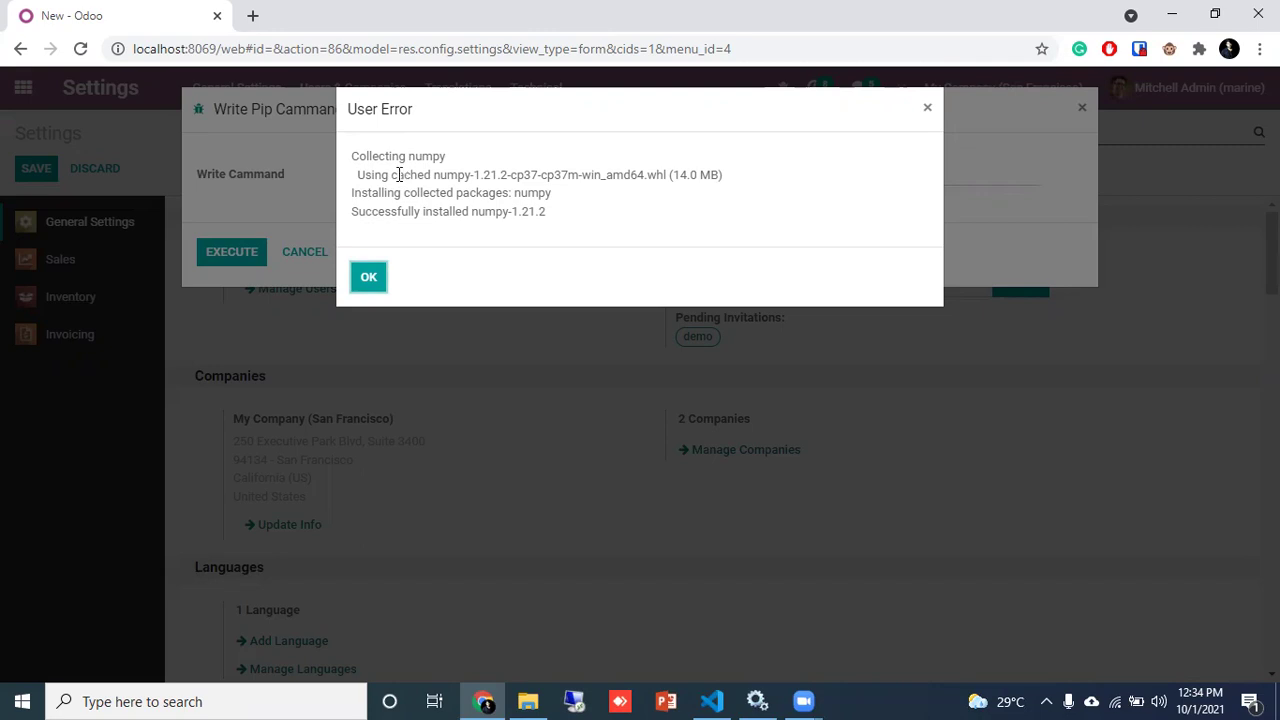
{"action": "left_click", "coordinate": [376, 279]}
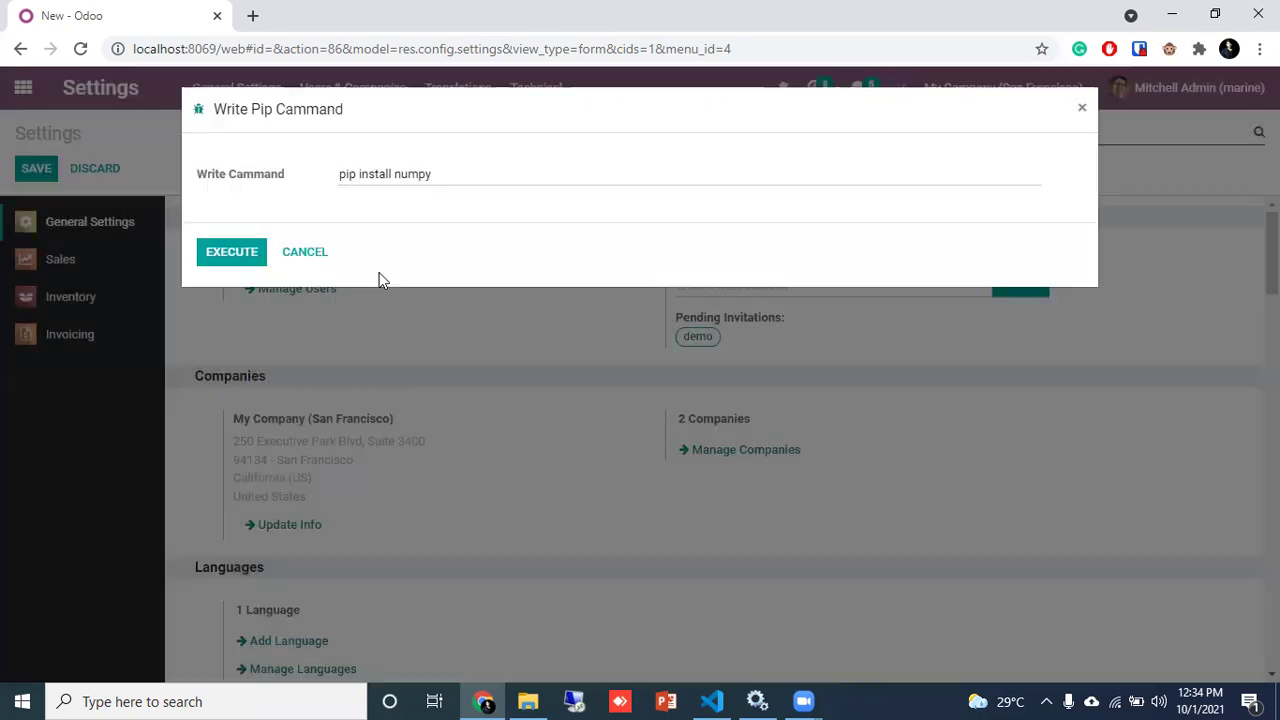
{"action": "left_click", "coordinate": [321, 258]}
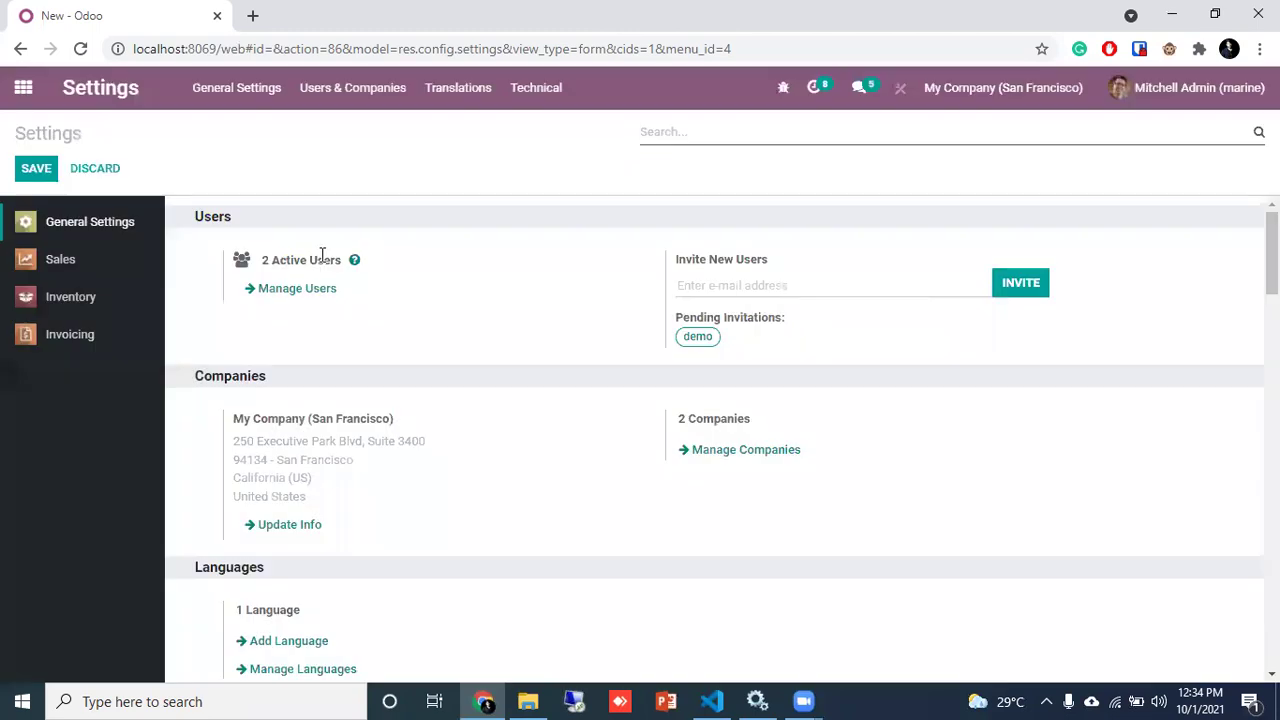
Re-add 'import numpy as np' to sale.py, save it, and restart odoo-server-14.0
{"action": "left_click", "coordinate": [711, 701]}
{"action": "type", "text": "im"}
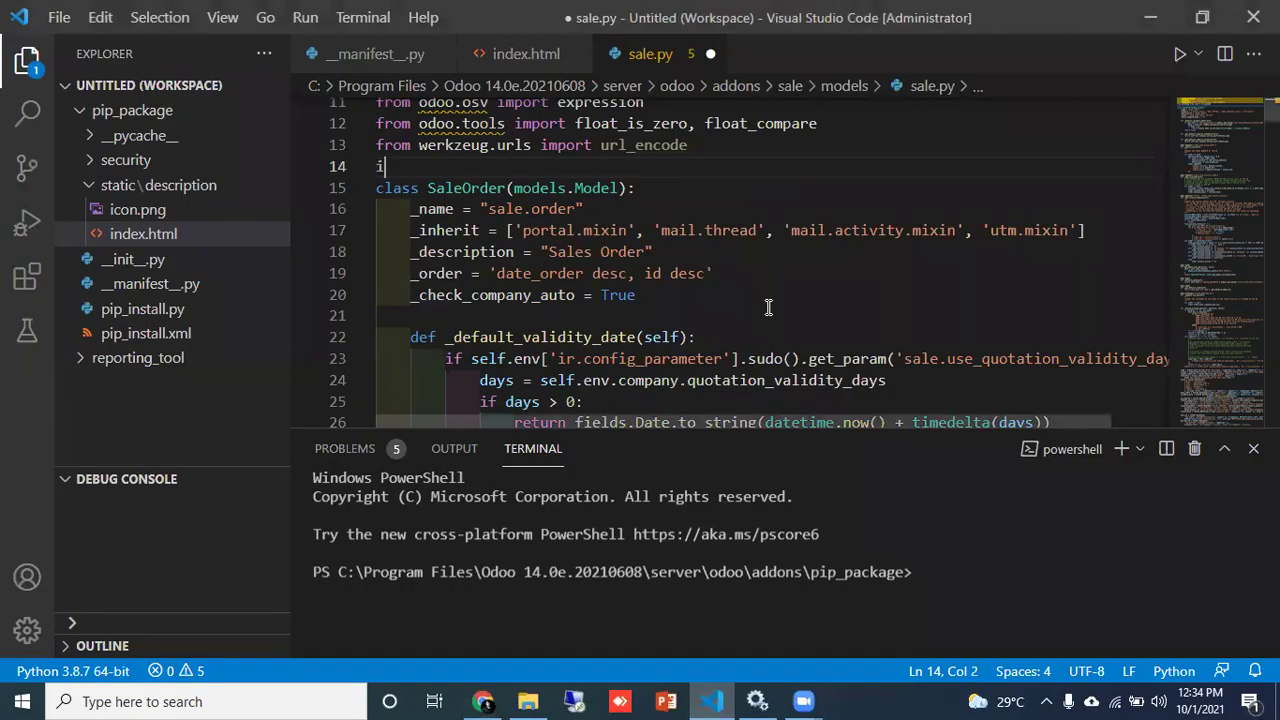
{"action": "type", "text": "port "}
{"action": "type", "text": "num"}
{"action": "key", "text": "Tab"}
{"action": "type", "text": "as a"}
{"action": "type", "text": "np"}
{"action": "key", "text": "ctrl+s"}
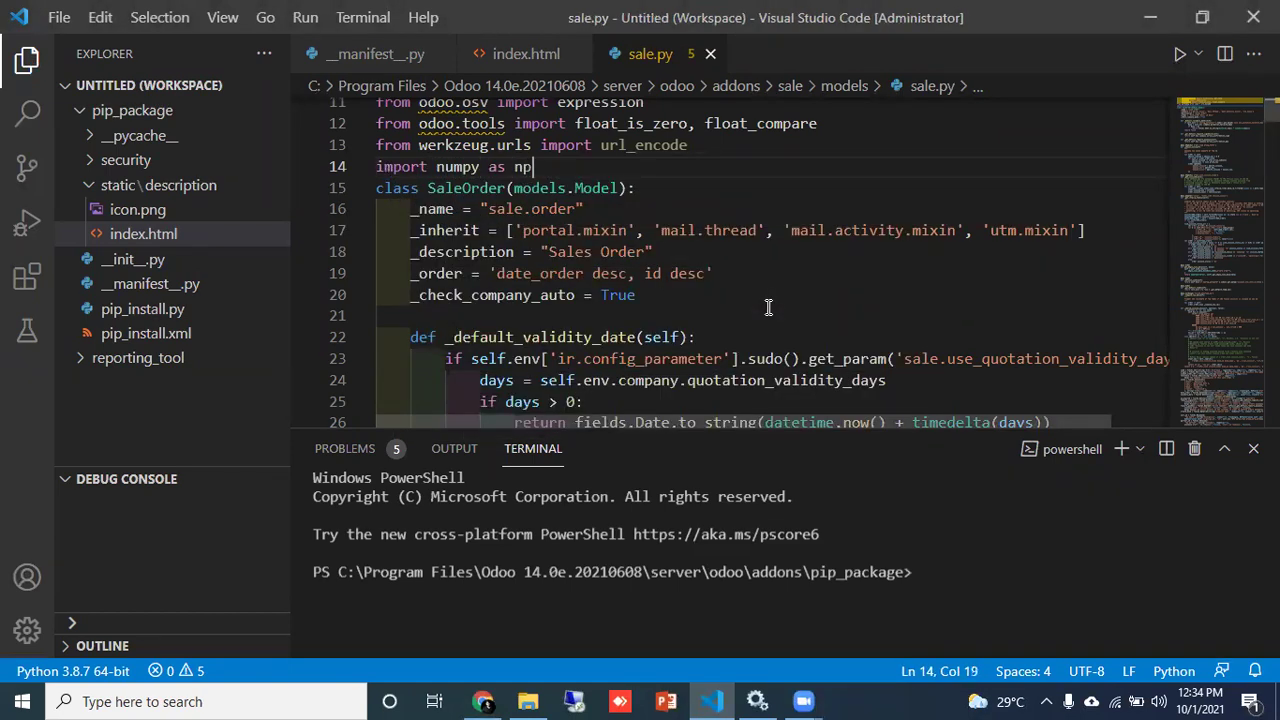
{"action": "key", "text": "alt+Tab"}
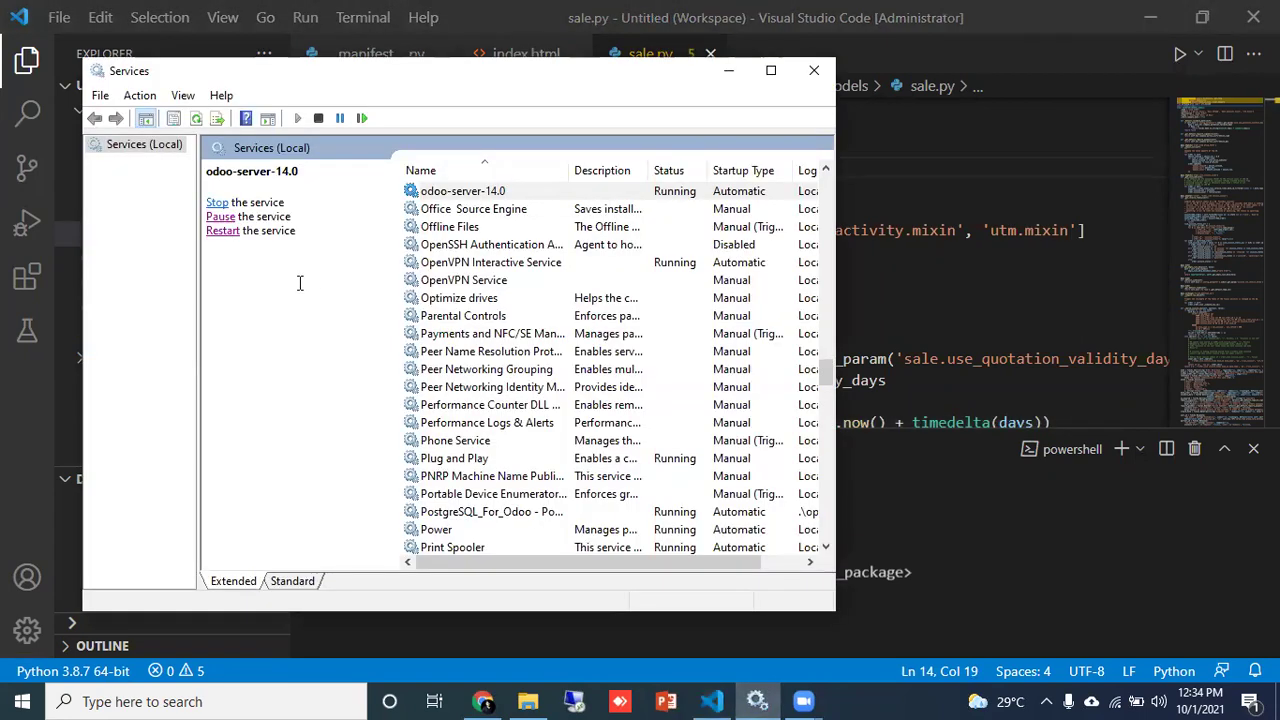
{"action": "left_click", "coordinate": [236, 238]}
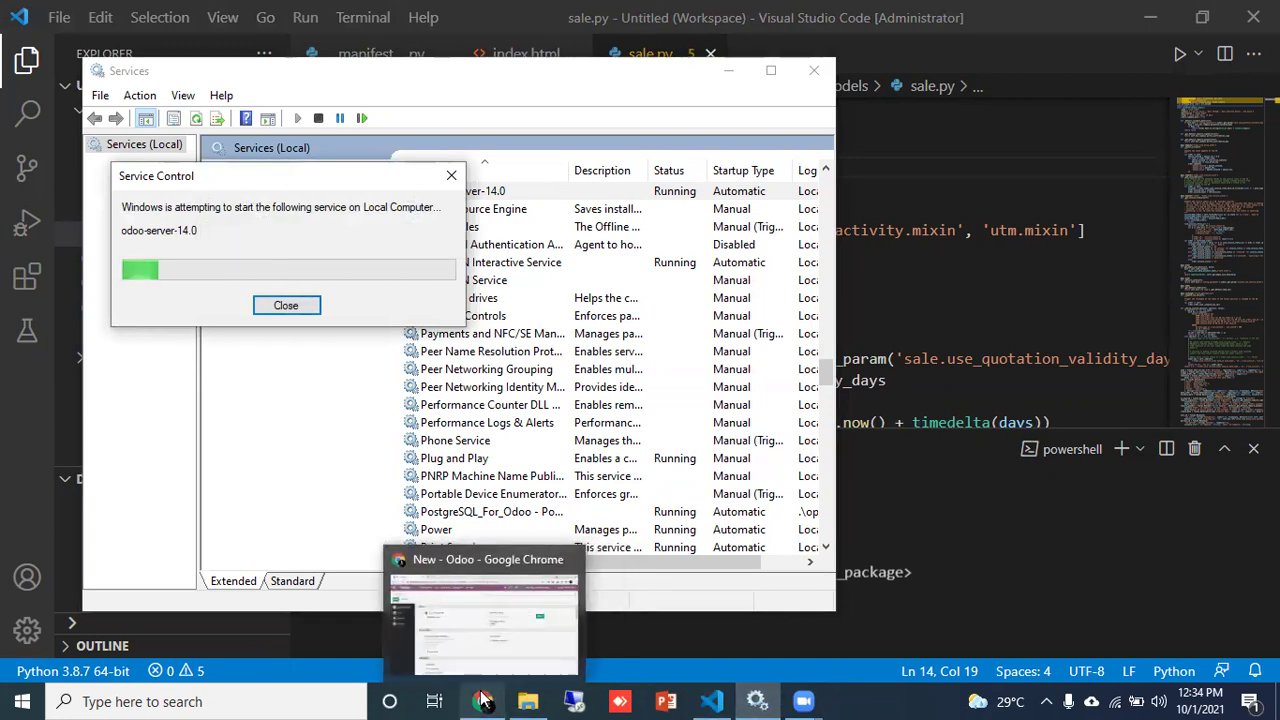
Re-enter localhost:8069 in the browser to reload Odoo after the restart
{"action": "left_click", "coordinate": [483, 700]}
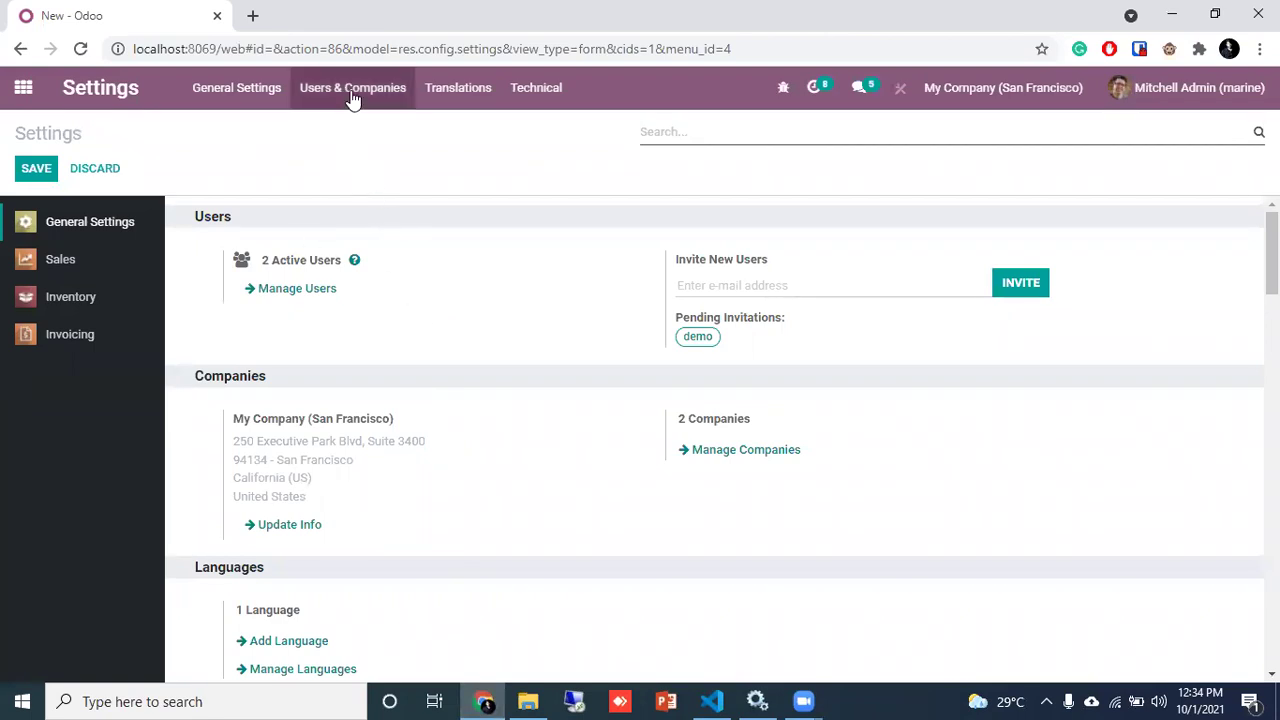
{"action": "left_click", "coordinate": [182, 48]}
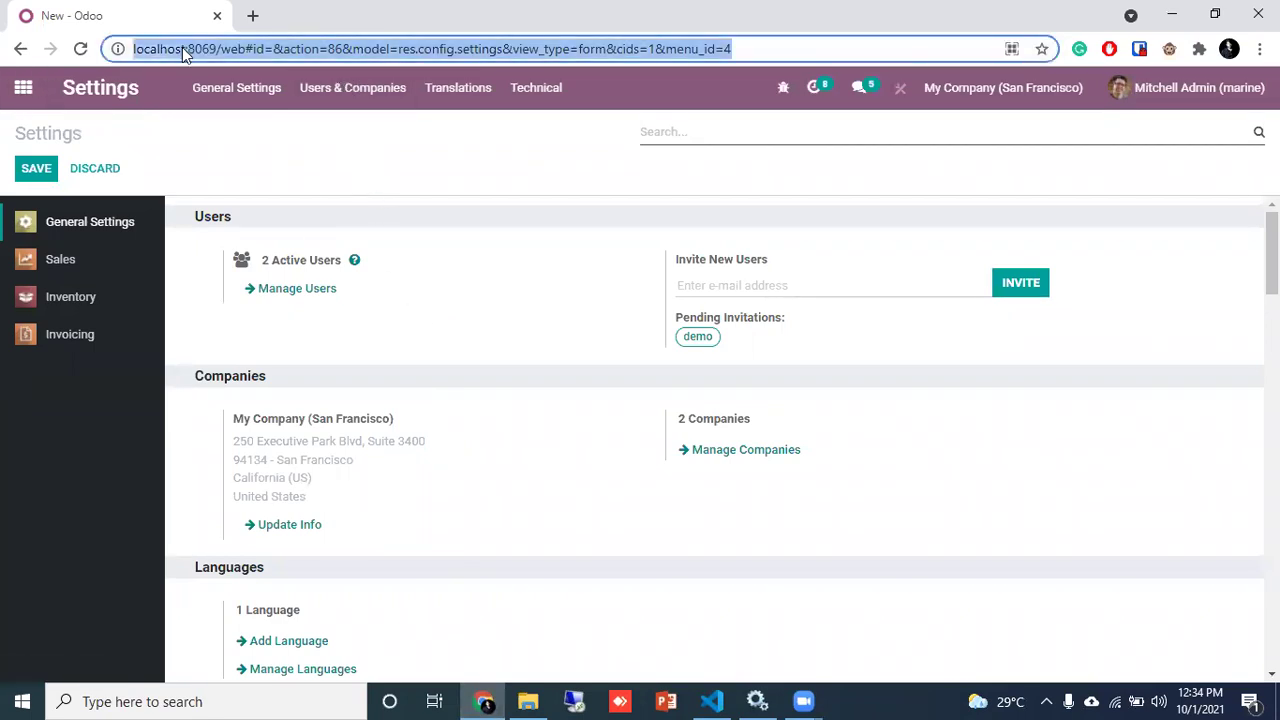
{"action": "type", "text": "l"}
{"action": "key", "text": "Return"}
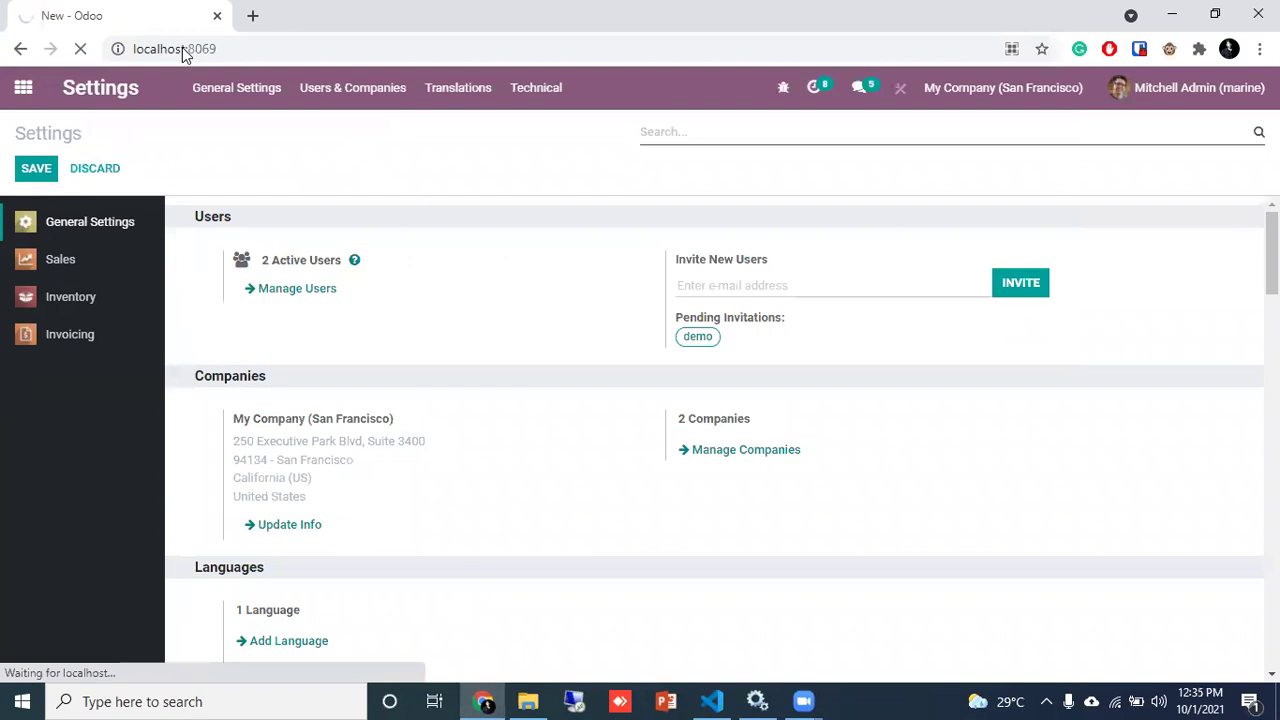